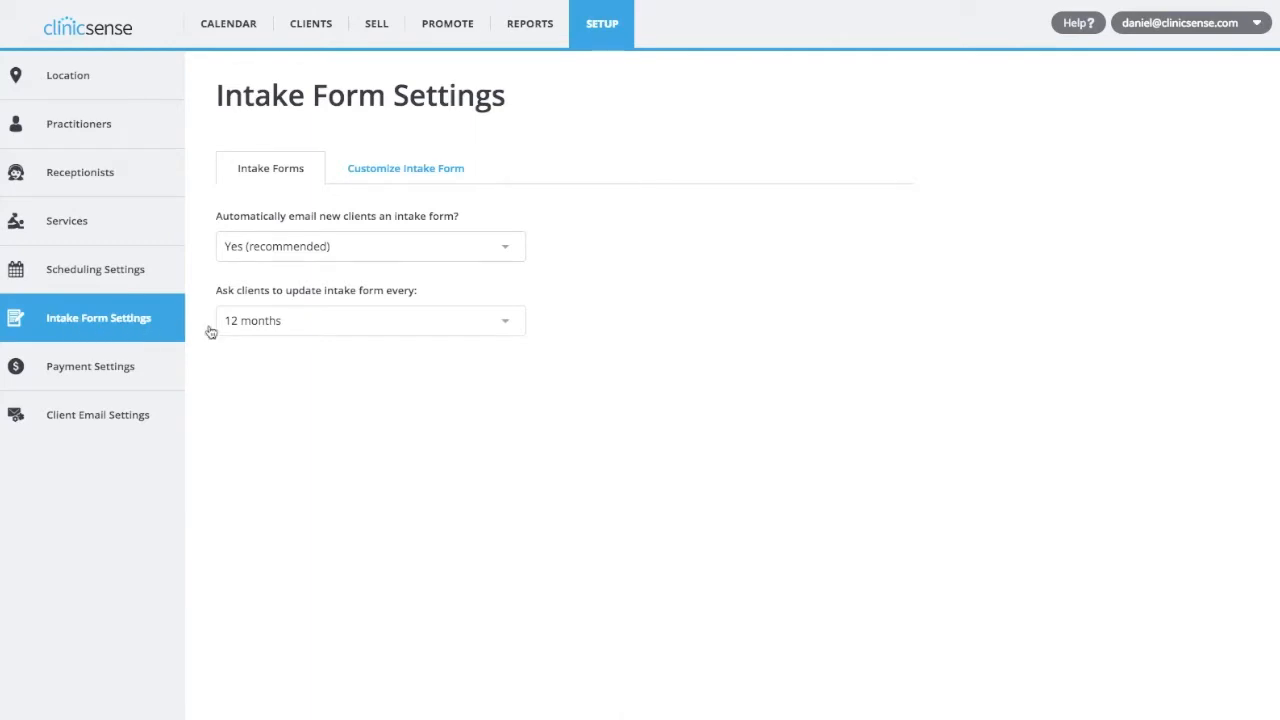
Open the About You section for customizing the intake form.
{"action": "left_click", "coordinate": [432, 175]}
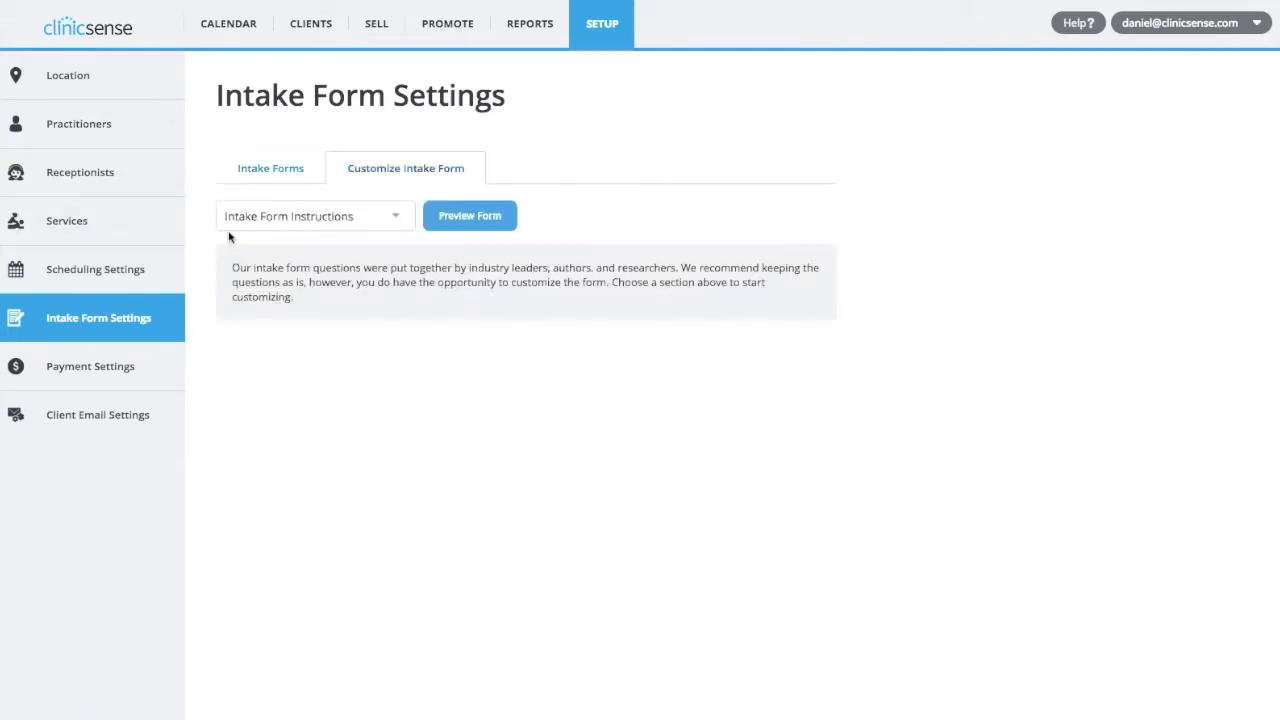
{"action": "left_click", "coordinate": [398, 222]}
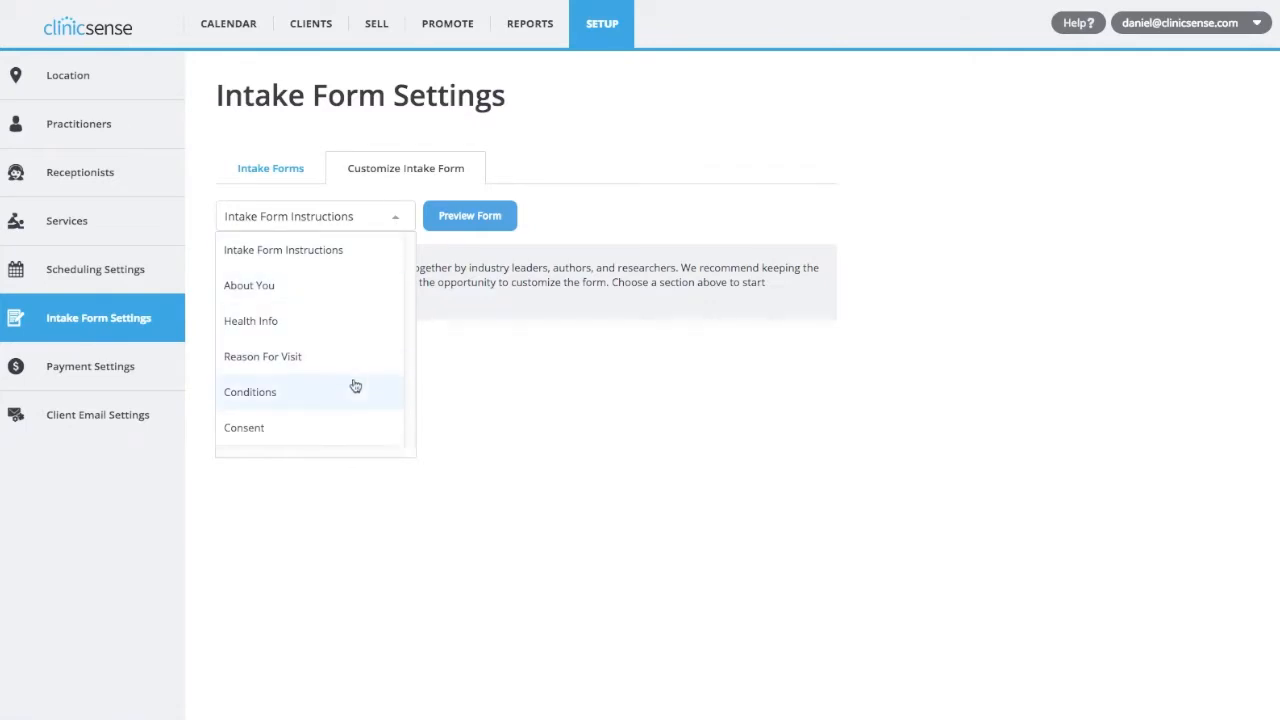
{"action": "left_click", "coordinate": [307, 288]}
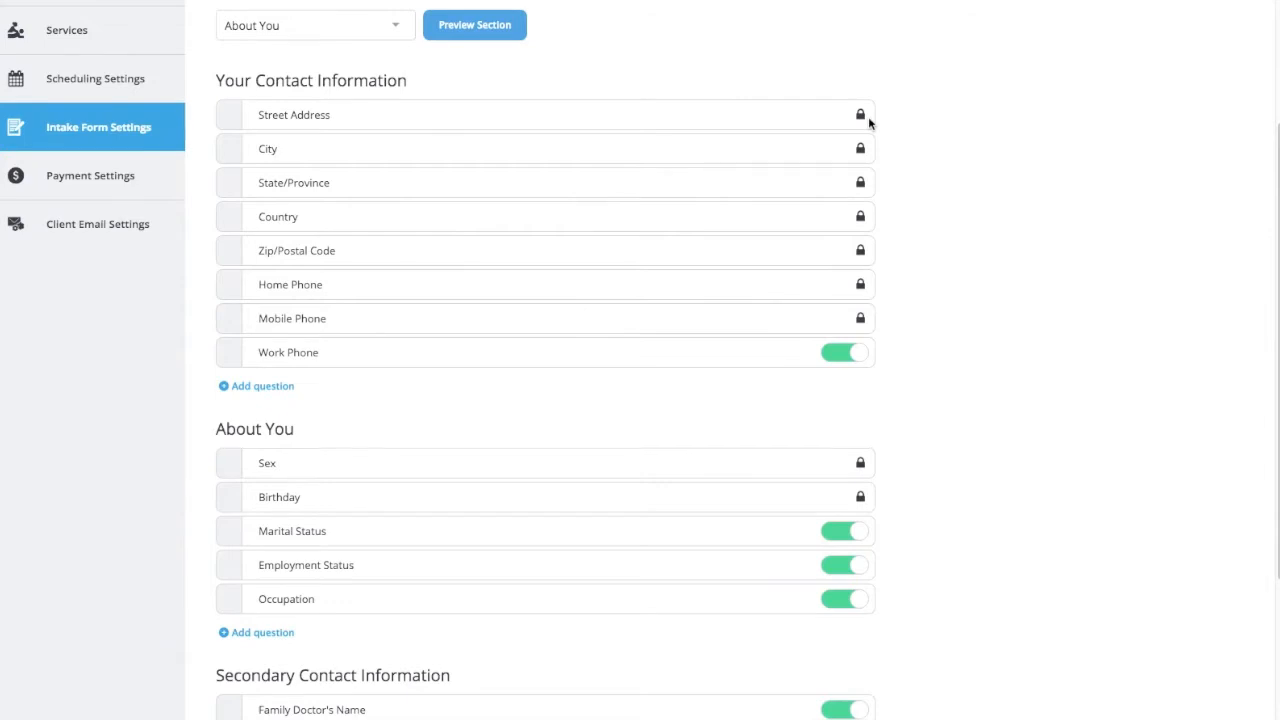
Turn off the Work Phone and Marital Status questions in the About You section.
{"action": "scroll", "coordinate": [949, 282], "scroll_direction": "down", "scroll_amount": 1}
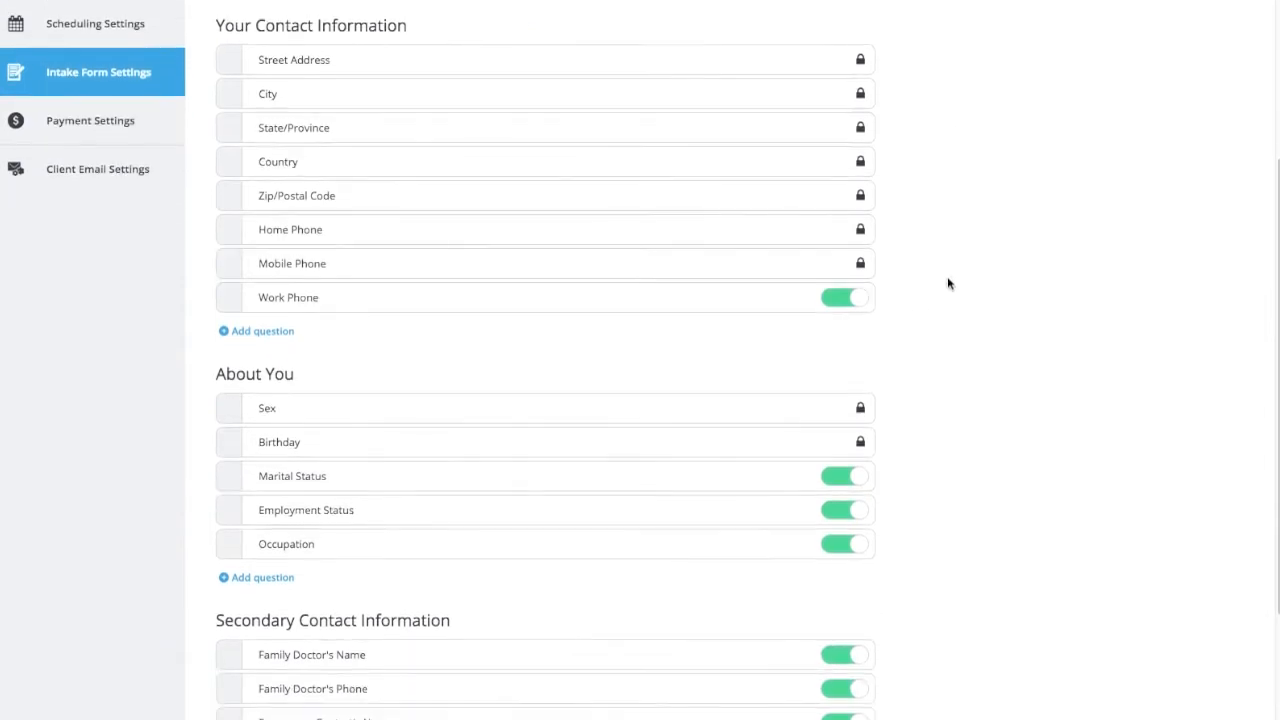
{"action": "left_click", "coordinate": [854, 299]}
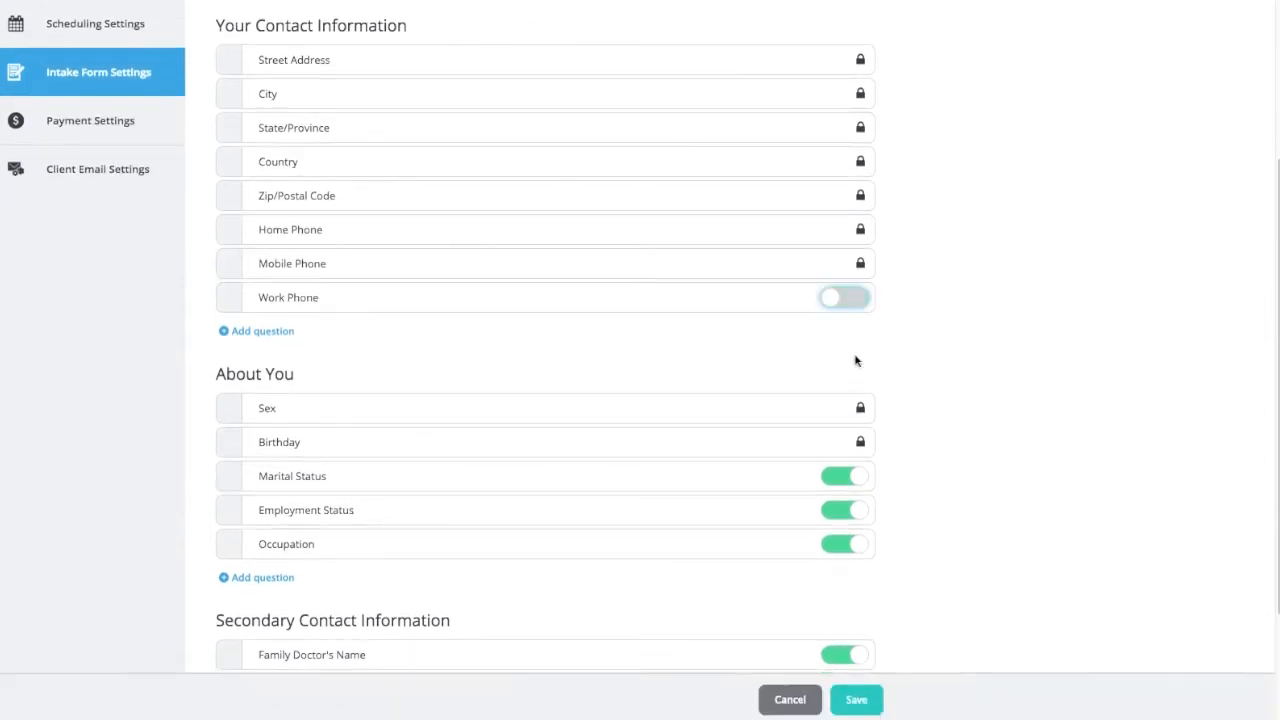
{"action": "left_click", "coordinate": [860, 479]}
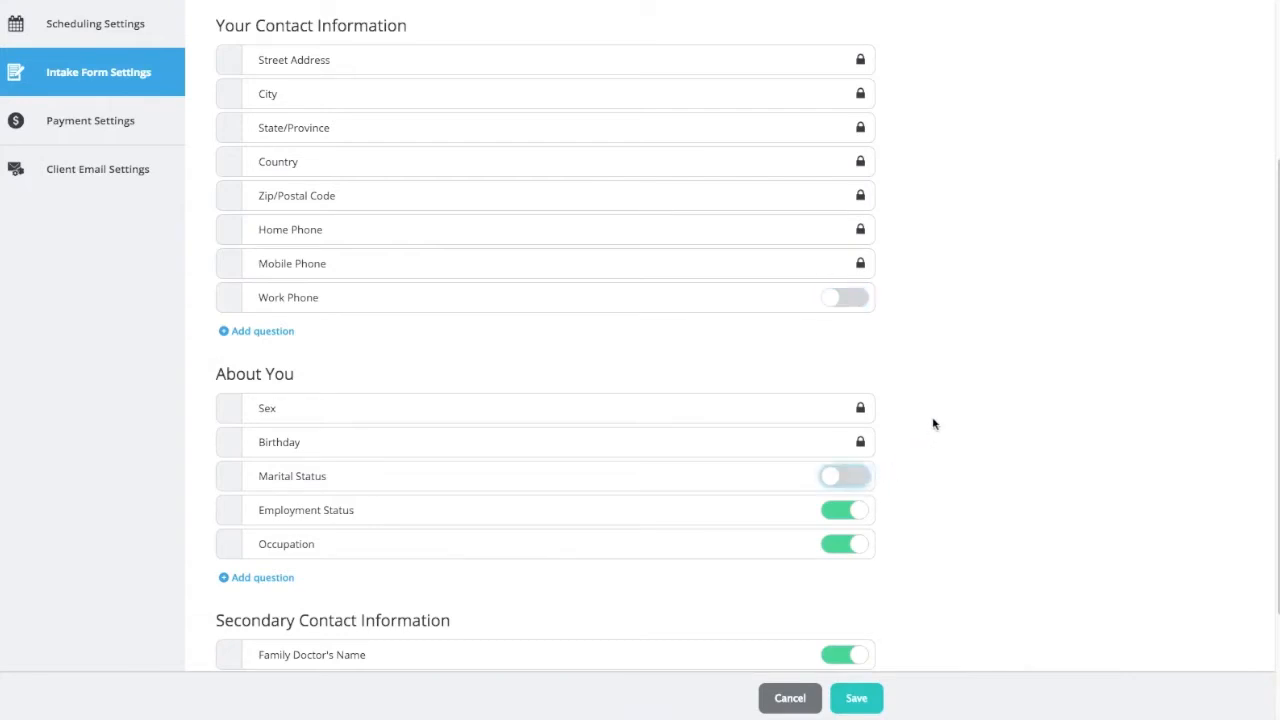
Add a new question named "Fax" under Your Contact Information.
{"action": "scroll", "coordinate": [933, 424], "scroll_direction": "up", "scroll_amount": 4}
{"action": "scroll", "coordinate": [933, 424], "scroll_direction": "down", "scroll_amount": 3}
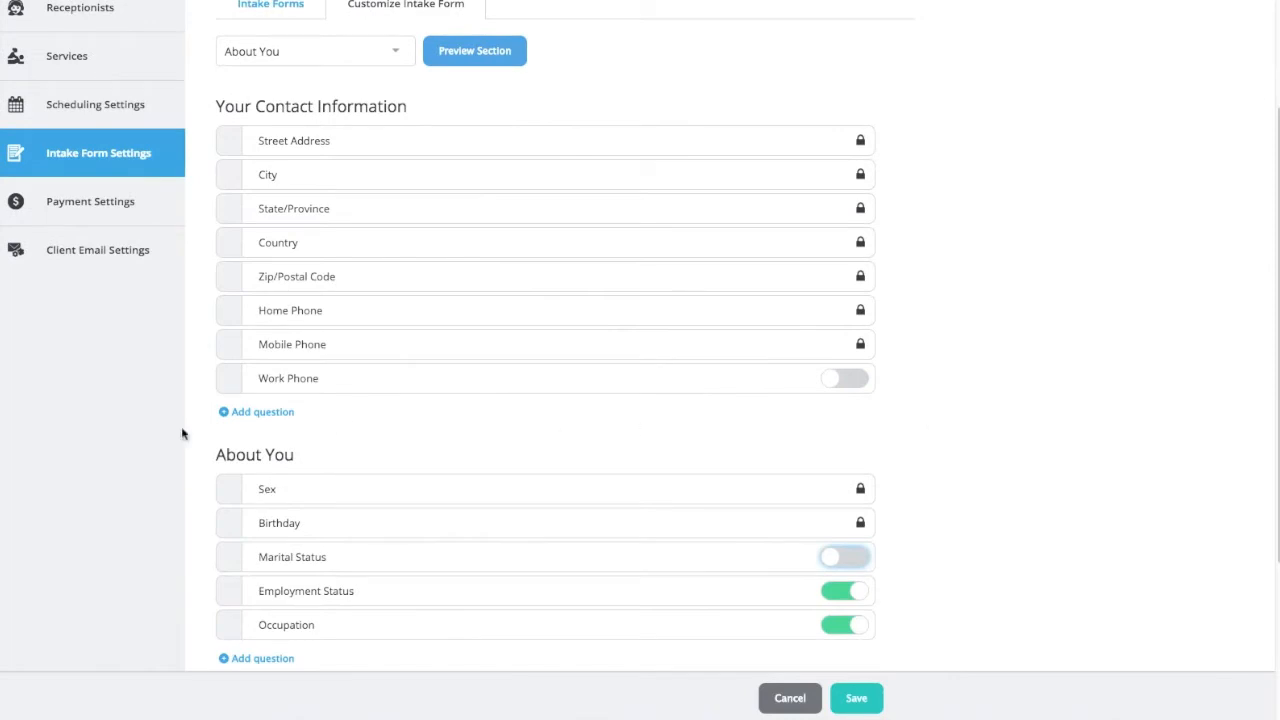
{"action": "left_click", "coordinate": [273, 413]}
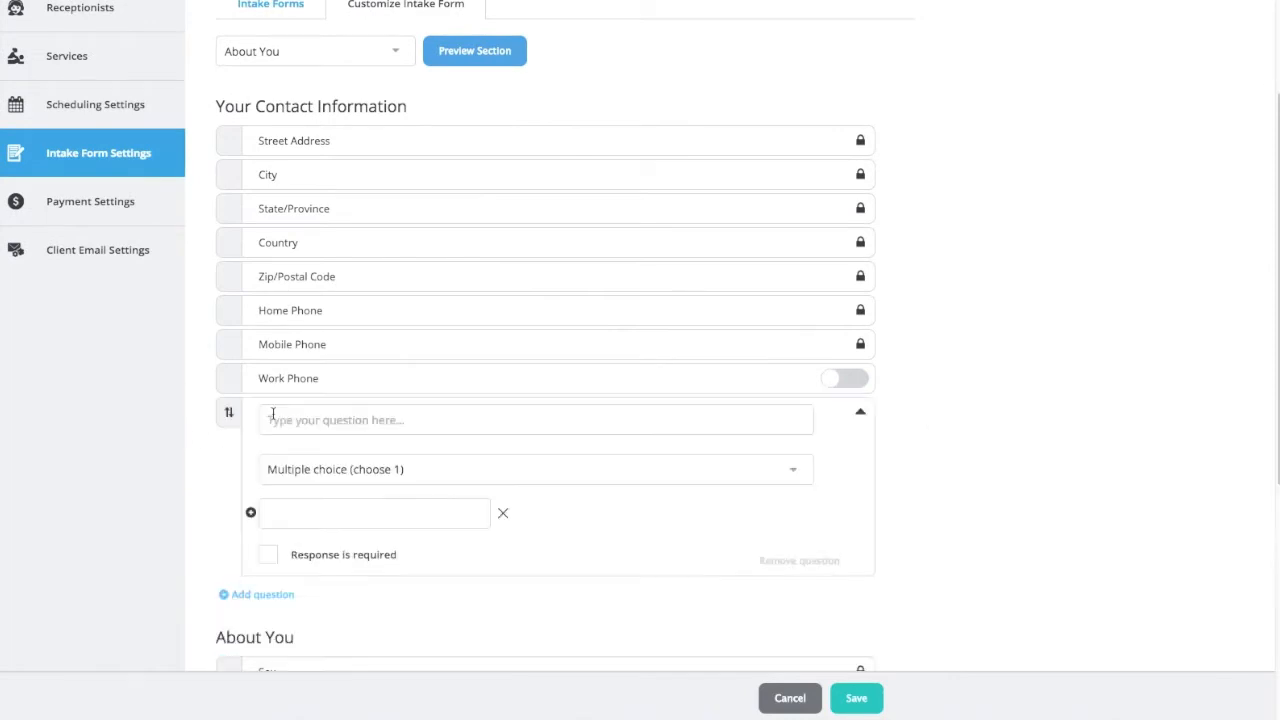
{"action": "left_click", "coordinate": [281, 420]}
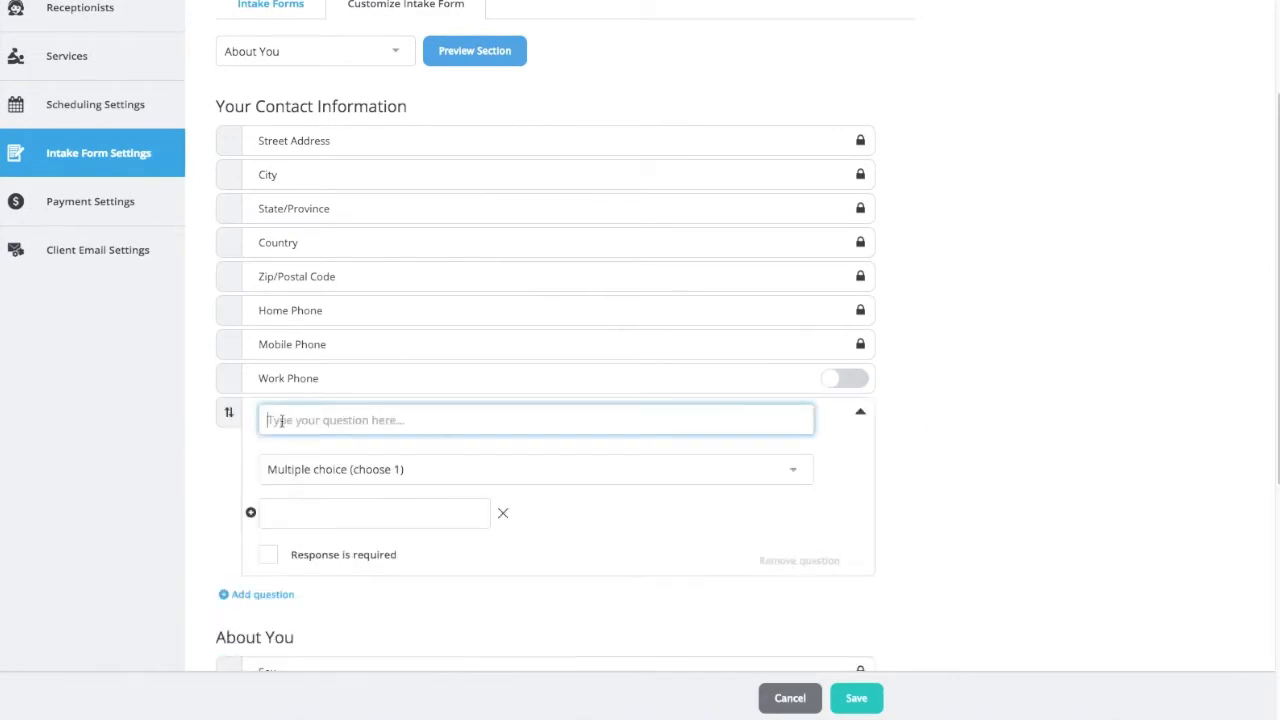
{"action": "type", "text": "Fax"}
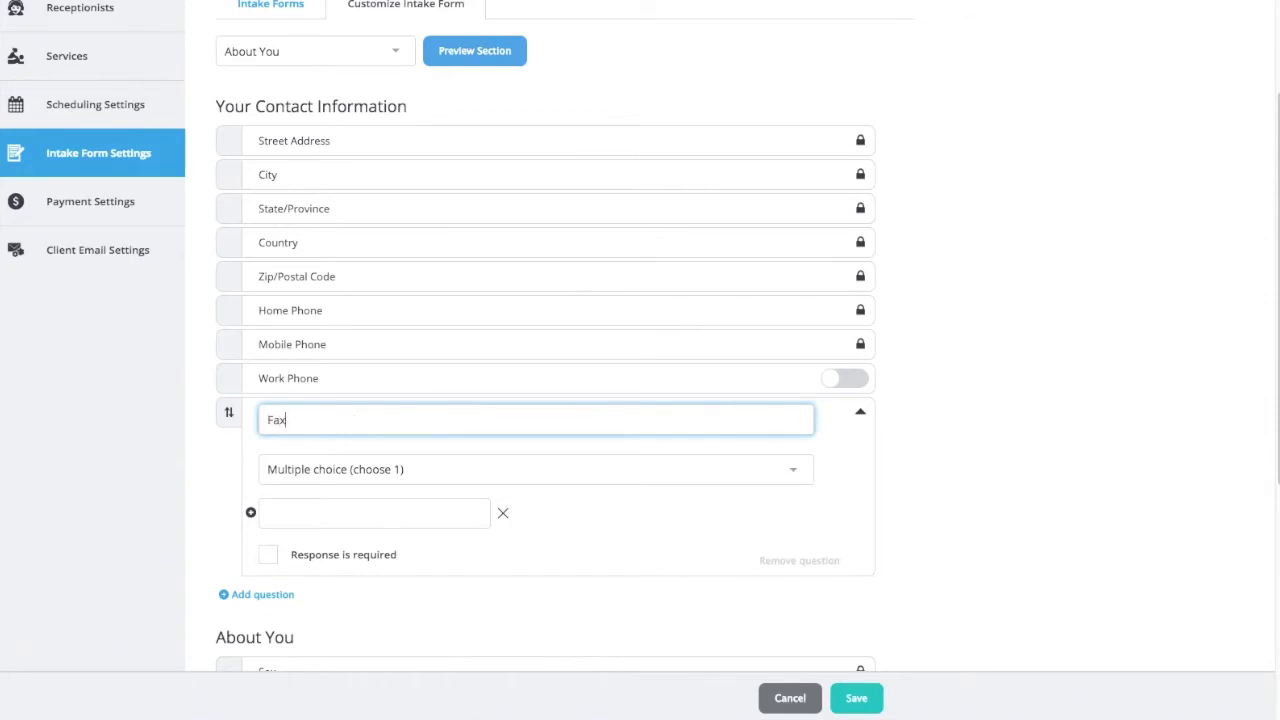
Review the available answer types for the Fax question and set it to Short answer.
{"action": "left_click", "coordinate": [360, 471]}
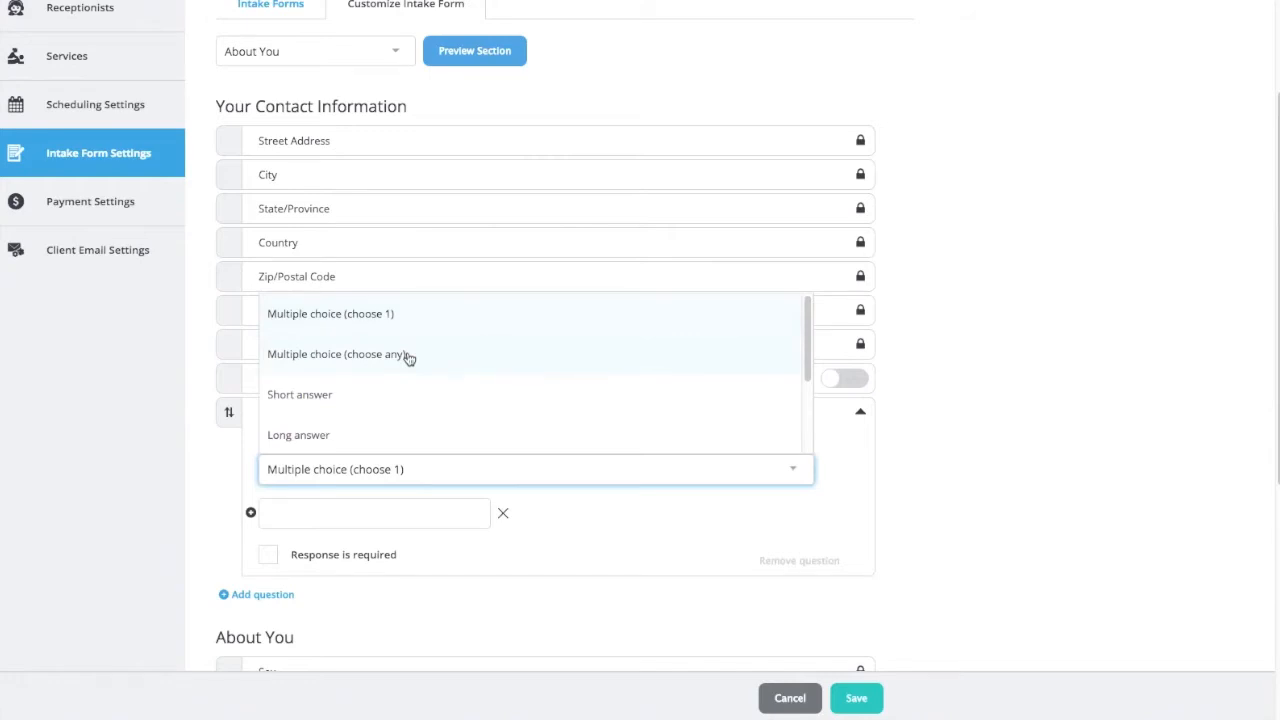
{"action": "scroll", "coordinate": [408, 358], "scroll_direction": "down", "scroll_amount": 2}
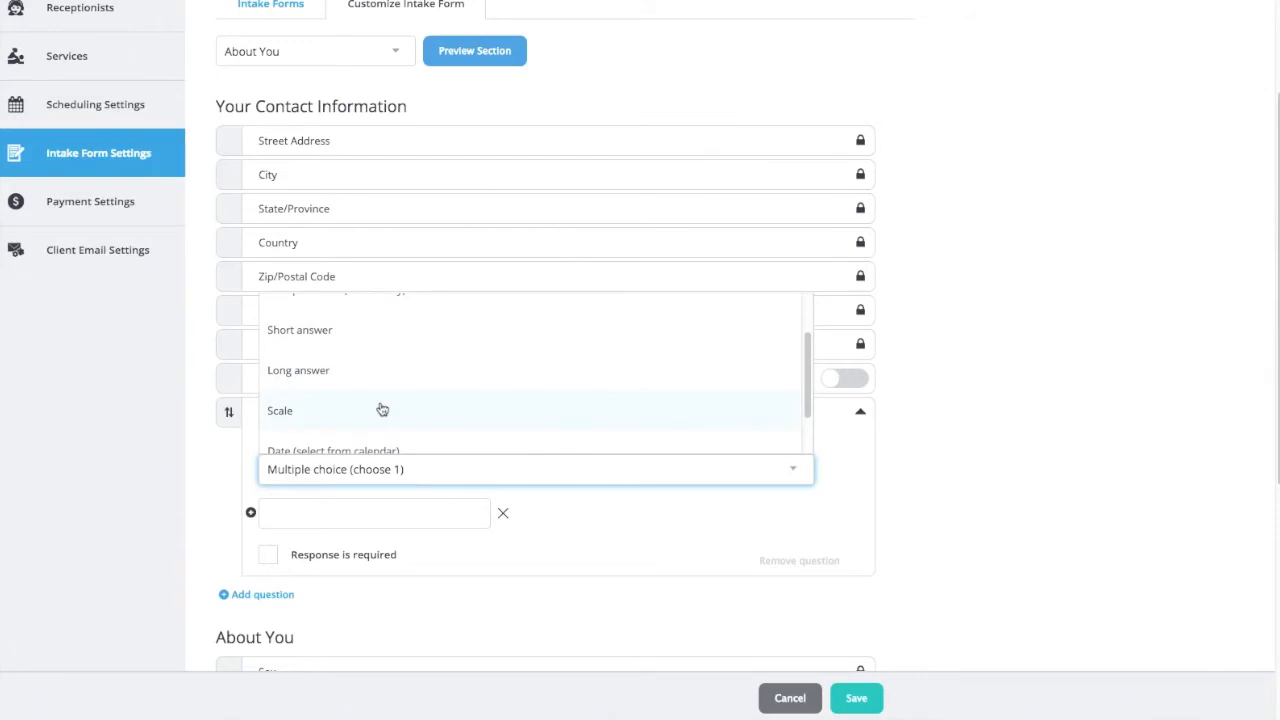
{"action": "scroll", "coordinate": [382, 410], "scroll_direction": "down", "scroll_amount": 1}
{"action": "scroll", "coordinate": [382, 409], "scroll_direction": "down", "scroll_amount": 1}
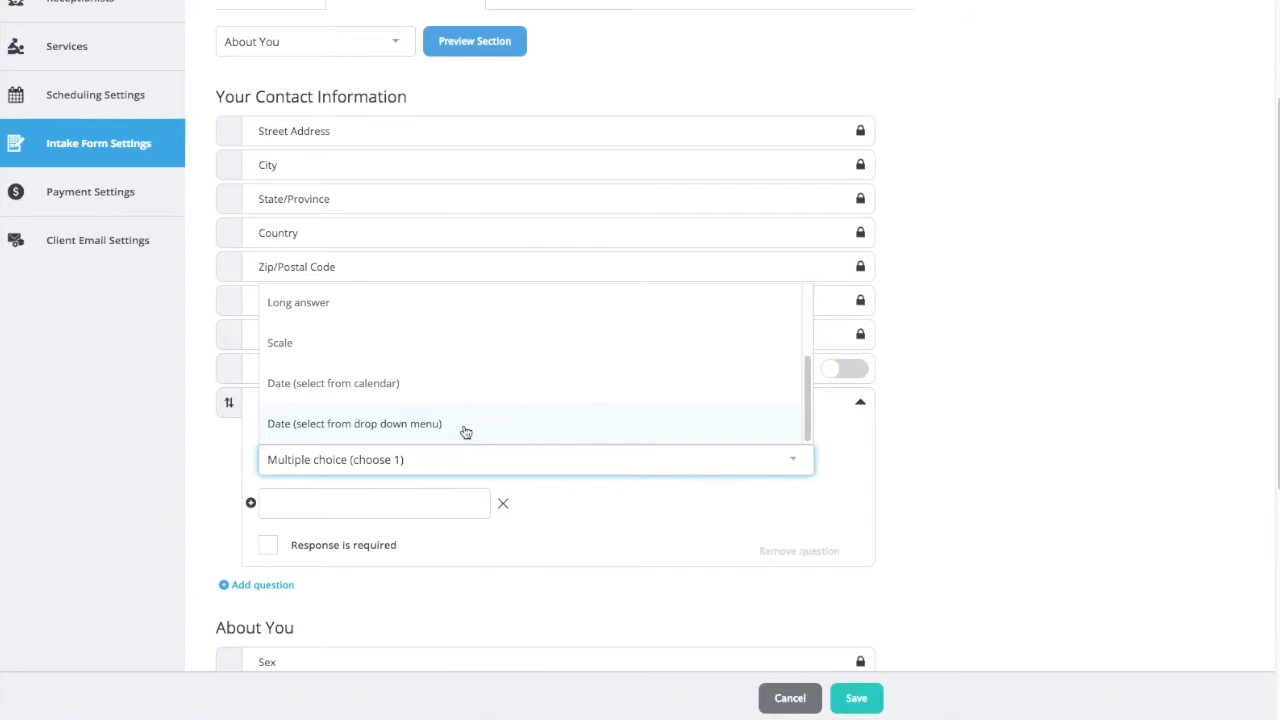
{"action": "scroll", "coordinate": [400, 387], "scroll_direction": "up", "scroll_amount": 1}
{"action": "scroll", "coordinate": [398, 385], "scroll_direction": "up", "scroll_amount": 3}
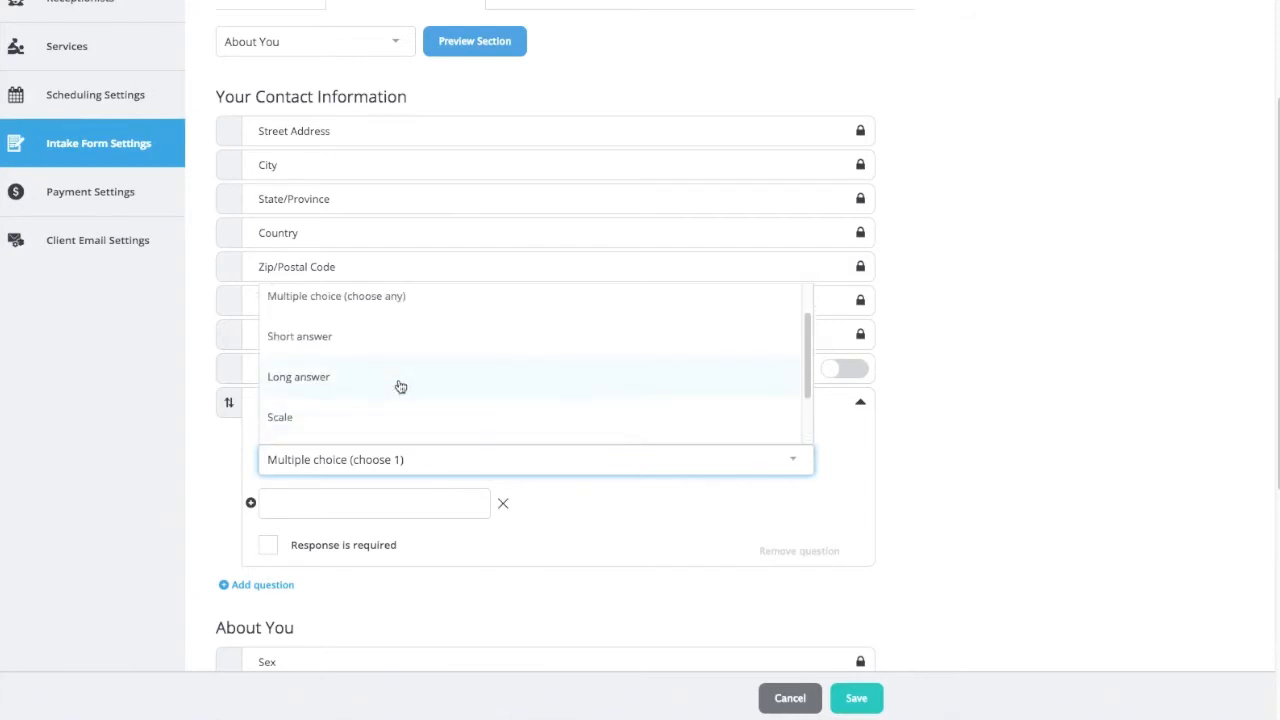
{"action": "left_click", "coordinate": [329, 337]}
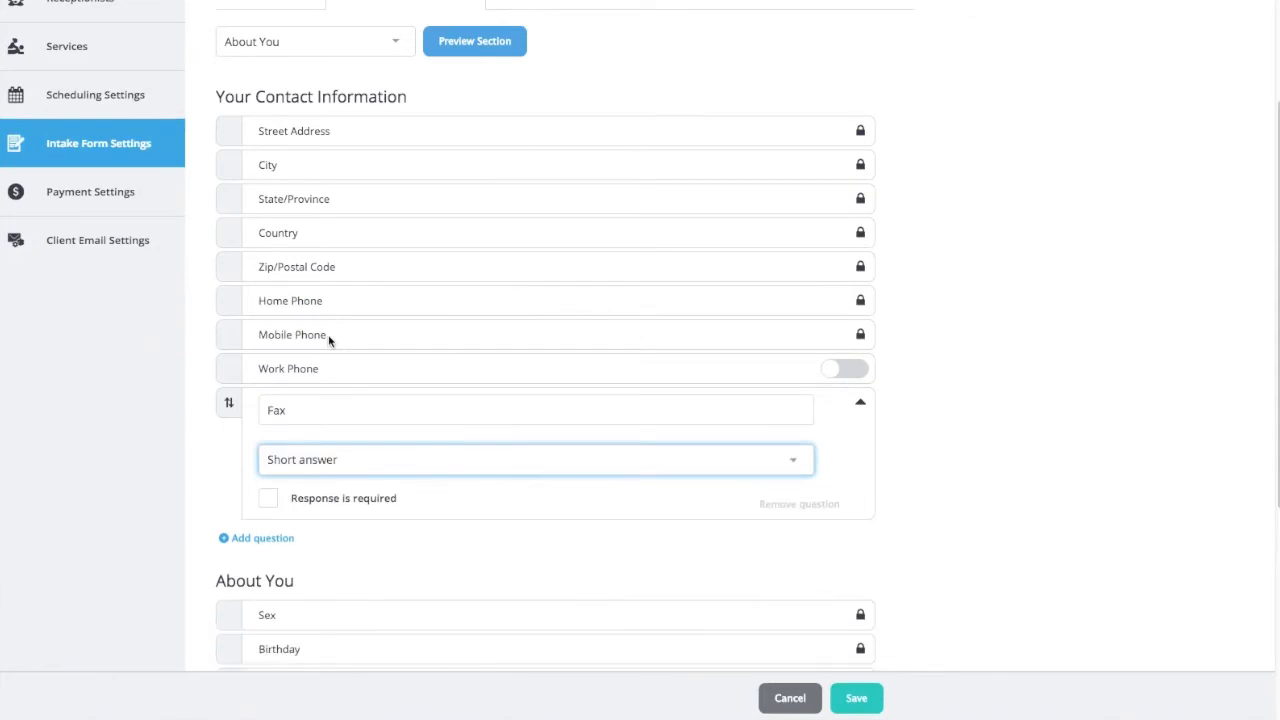
Keep the response to the Fax question optional and save the About You section.
{"action": "left_click", "coordinate": [270, 502]}
{"action": "left_click", "coordinate": [271, 504]}
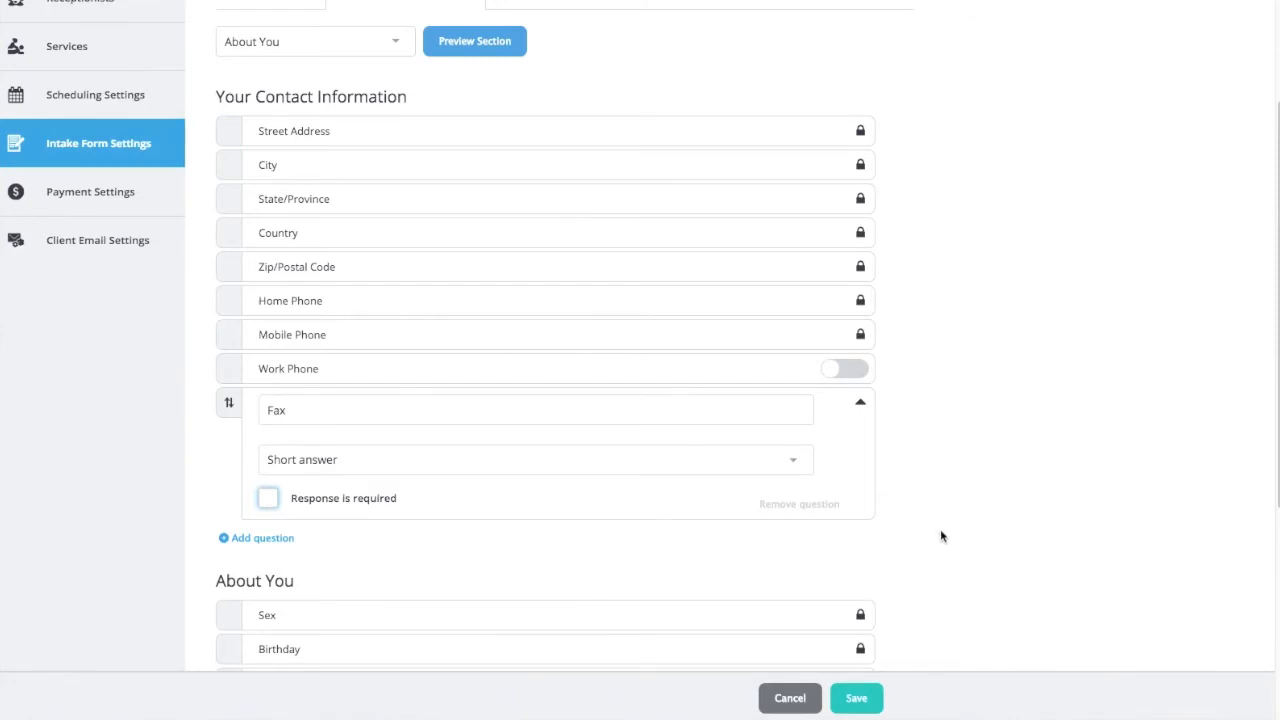
{"action": "left_click", "coordinate": [856, 698]}
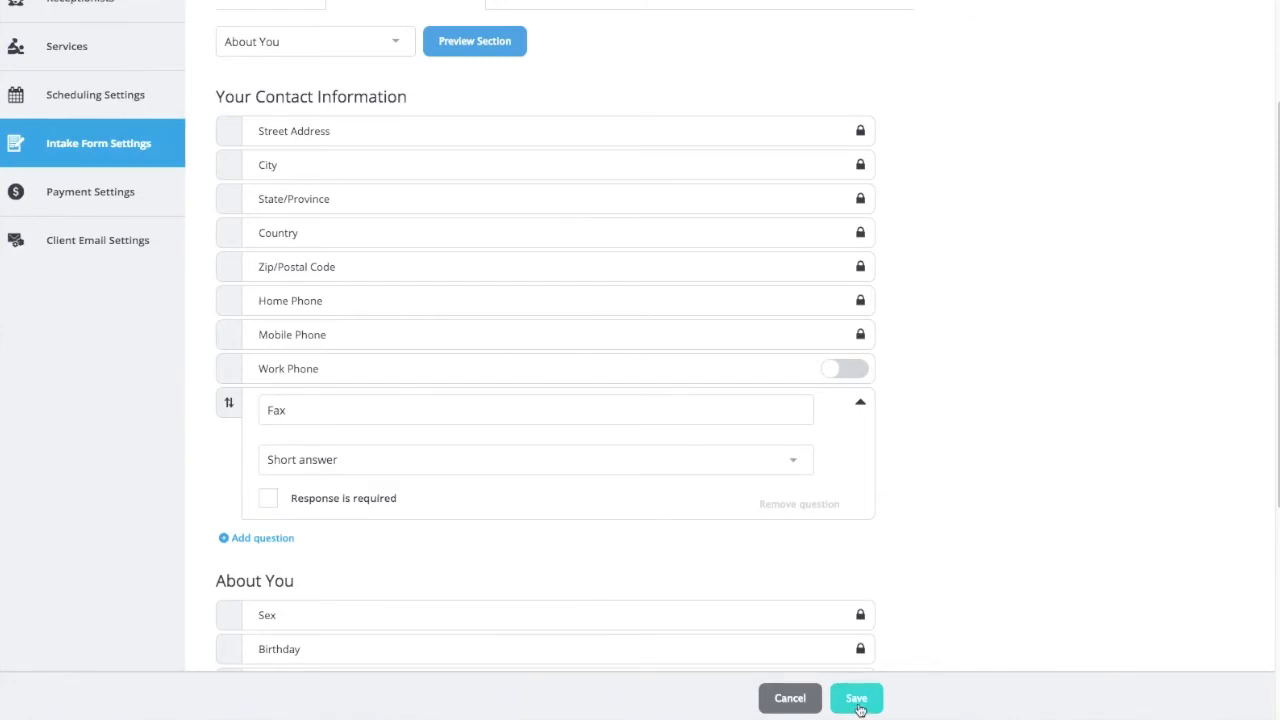
Open the Health Info section of the intake form to view its questions.
{"action": "scroll", "coordinate": [942, 461], "scroll_direction": "up", "scroll_amount": 3}
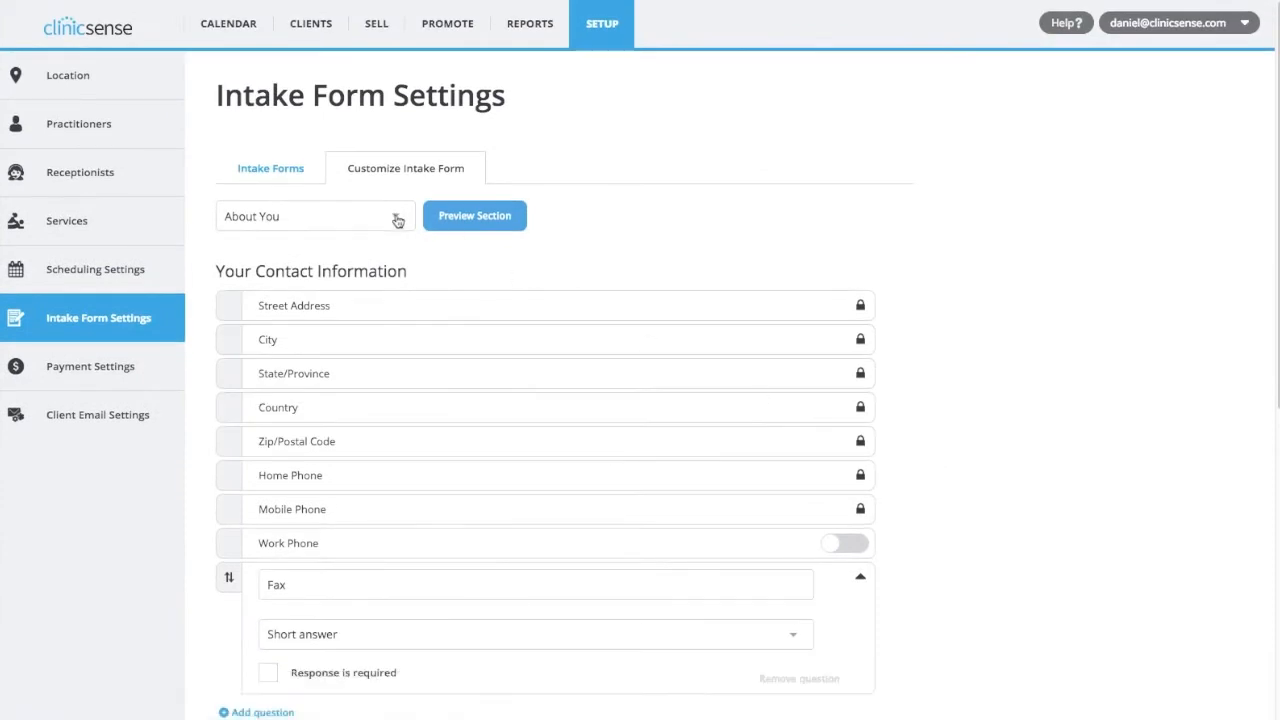
{"action": "left_click", "coordinate": [398, 221]}
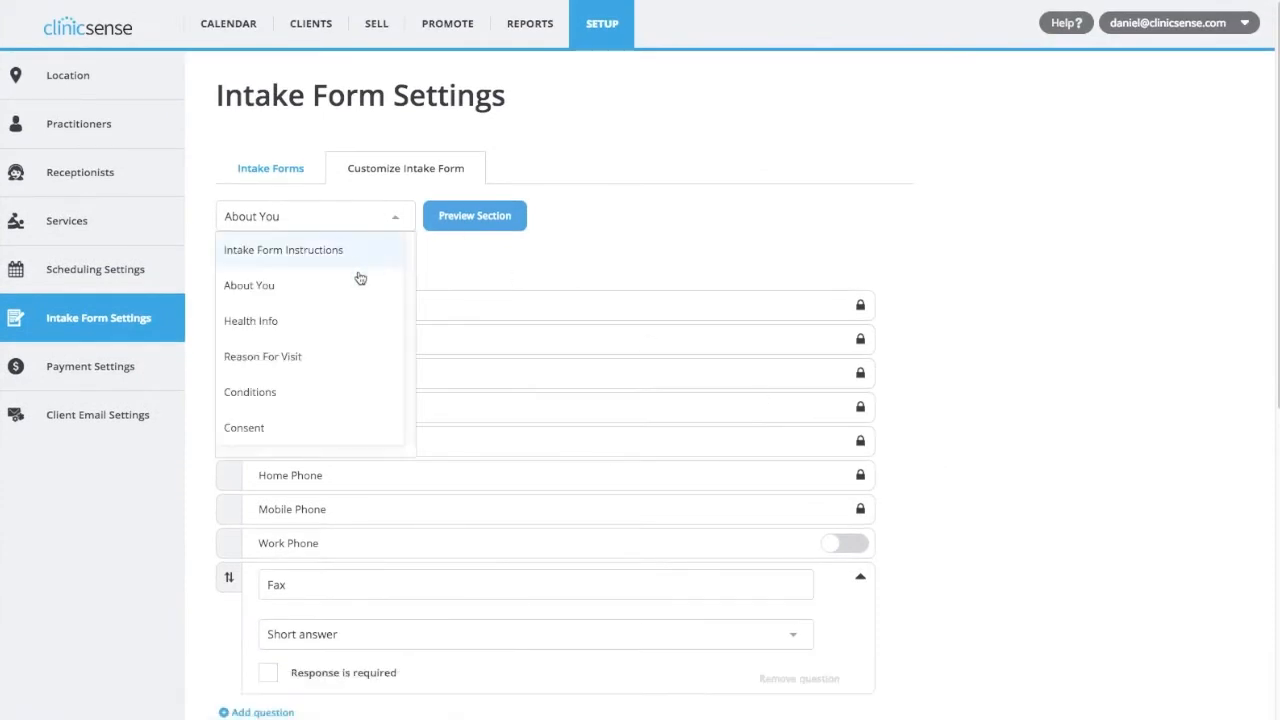
{"action": "left_click", "coordinate": [298, 330]}
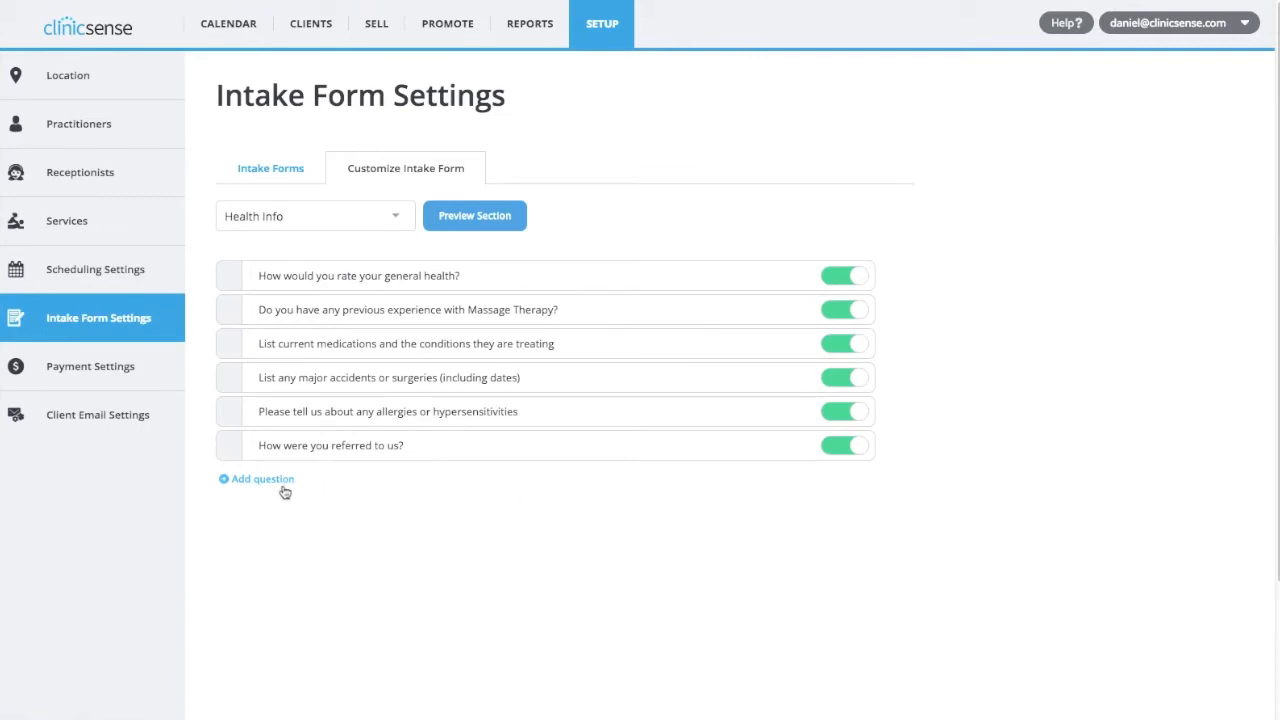
Open the Reason For Visit section and review its questions through to Aggravating & relieving factors.
{"action": "left_click", "coordinate": [394, 222]}
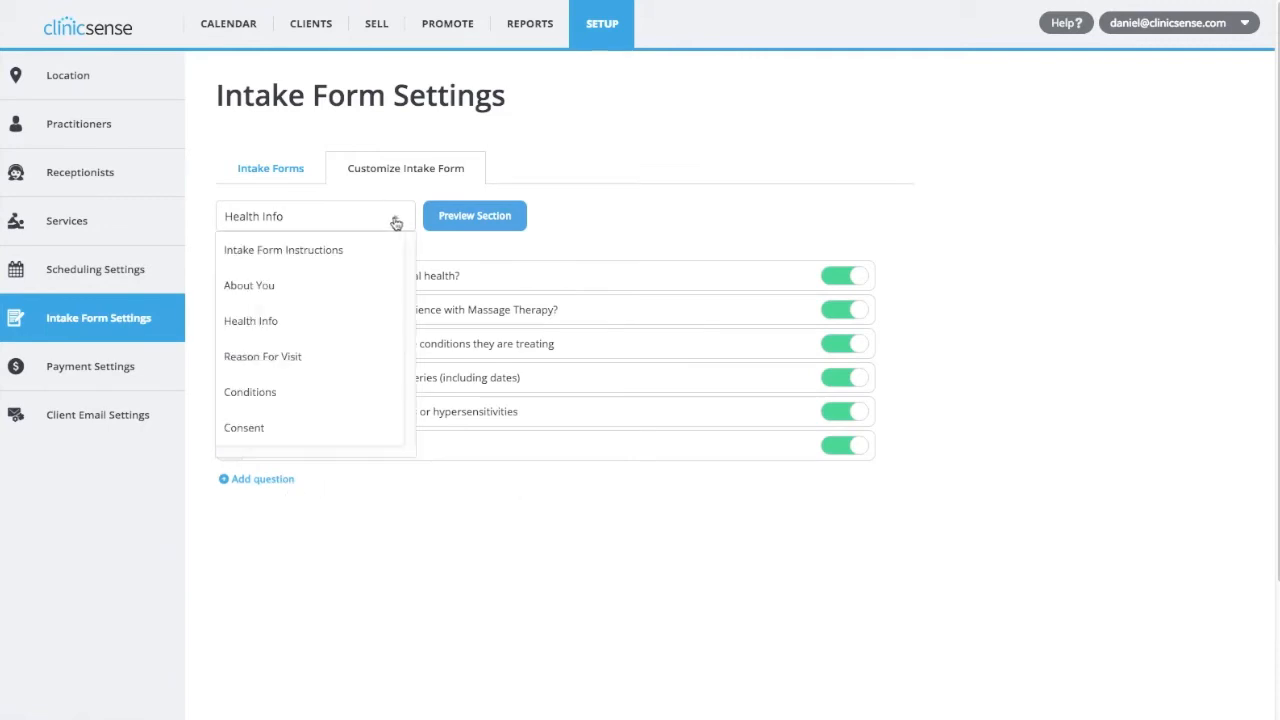
{"action": "left_click", "coordinate": [320, 357]}
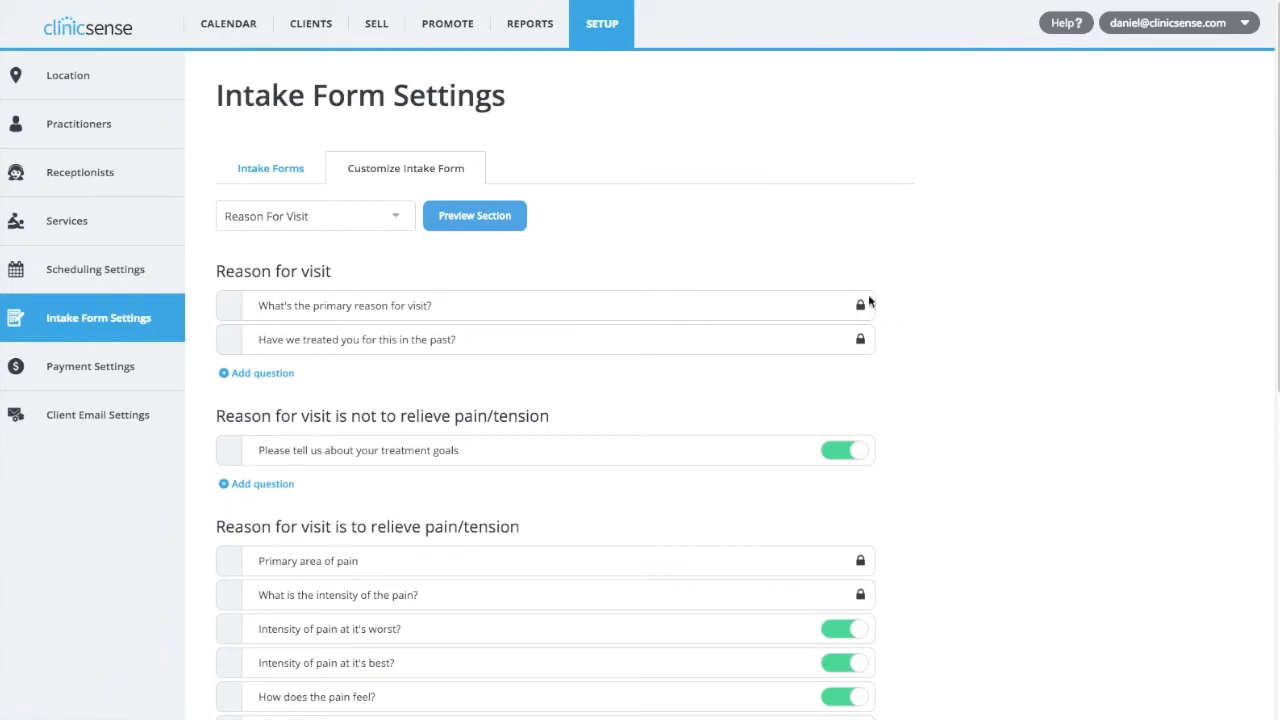
{"action": "scroll", "coordinate": [868, 300], "scroll_direction": "down", "scroll_amount": 1}
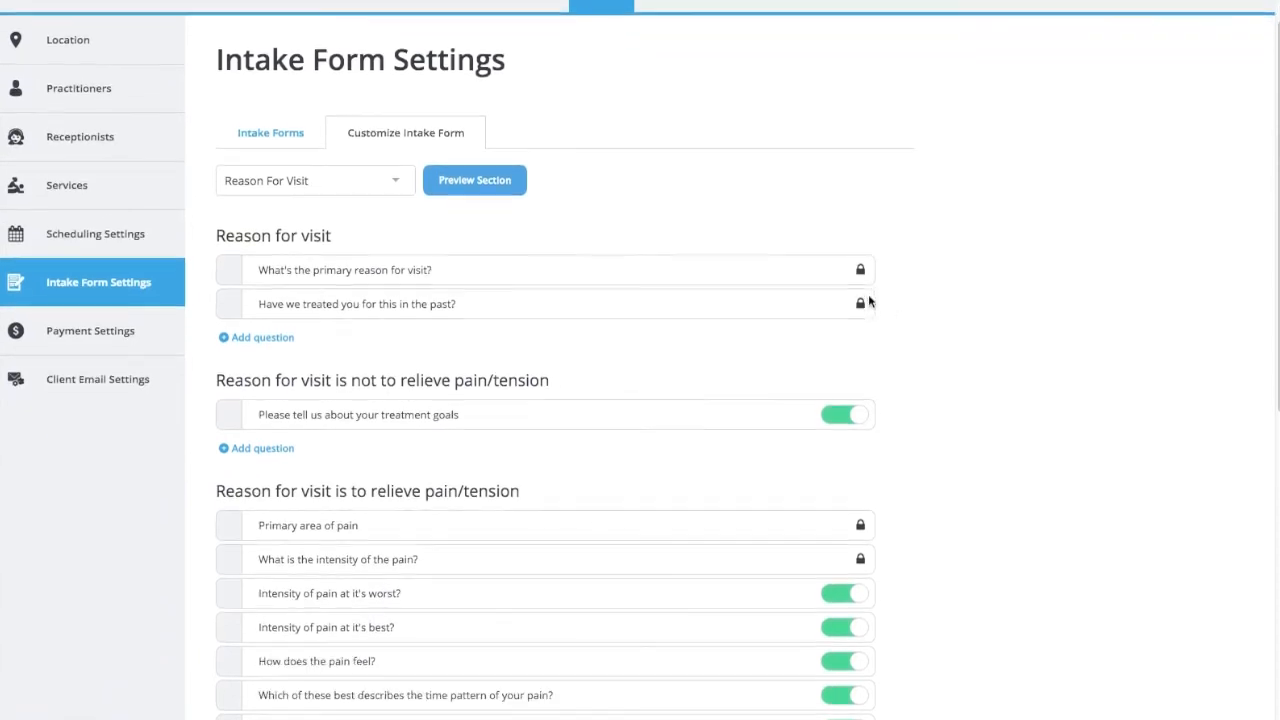
{"action": "scroll", "coordinate": [868, 300], "scroll_direction": "down", "scroll_amount": 4}
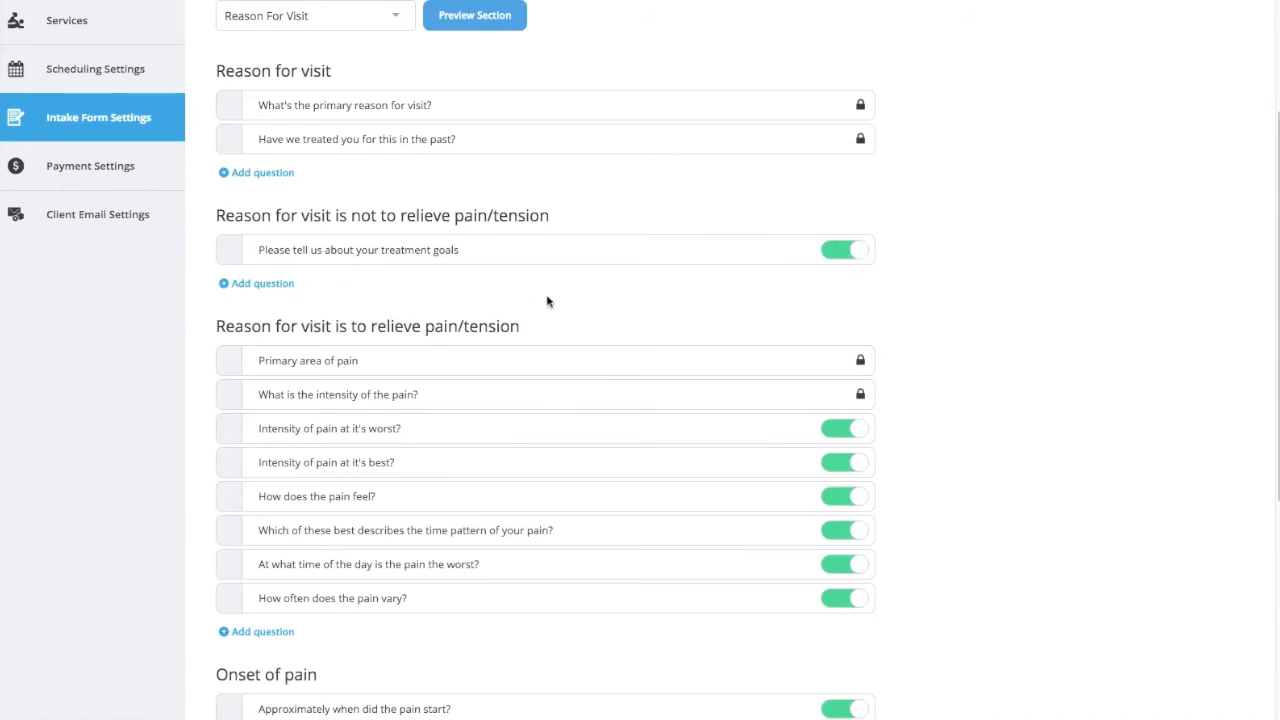
{"action": "scroll", "coordinate": [547, 301], "scroll_direction": "down", "scroll_amount": 3}
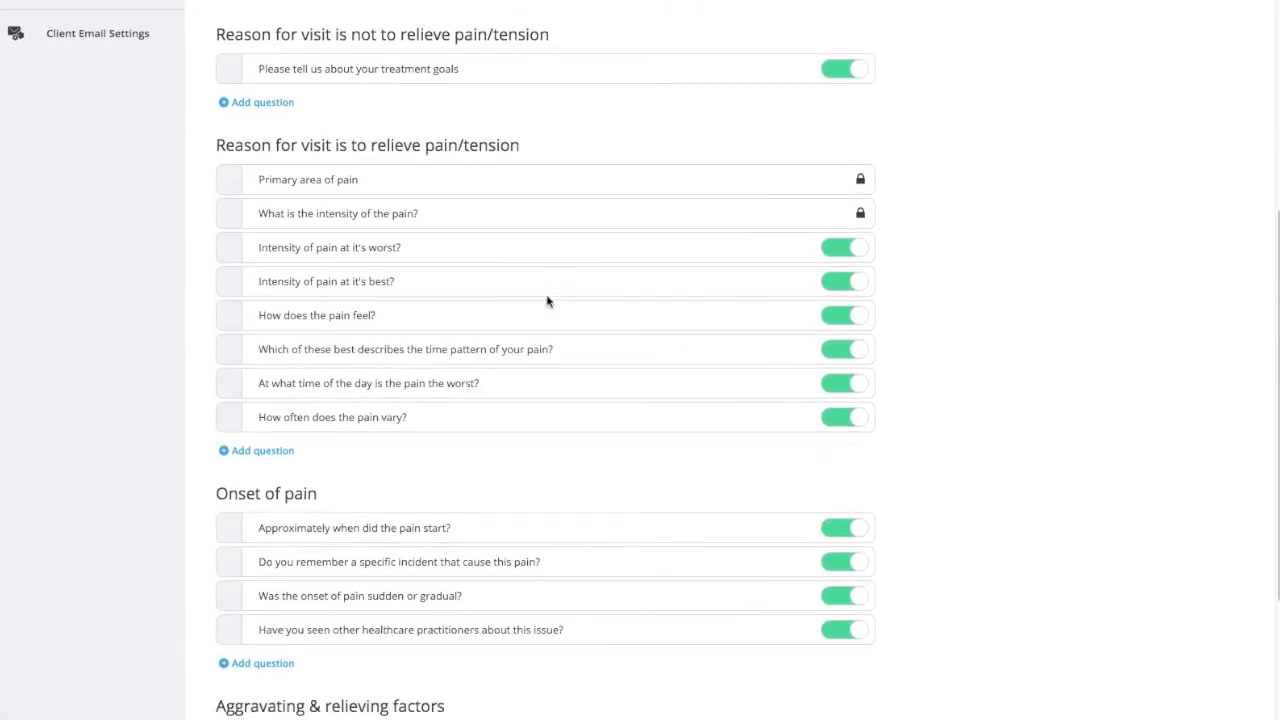
{"action": "scroll", "coordinate": [547, 301], "scroll_direction": "down", "scroll_amount": 2}
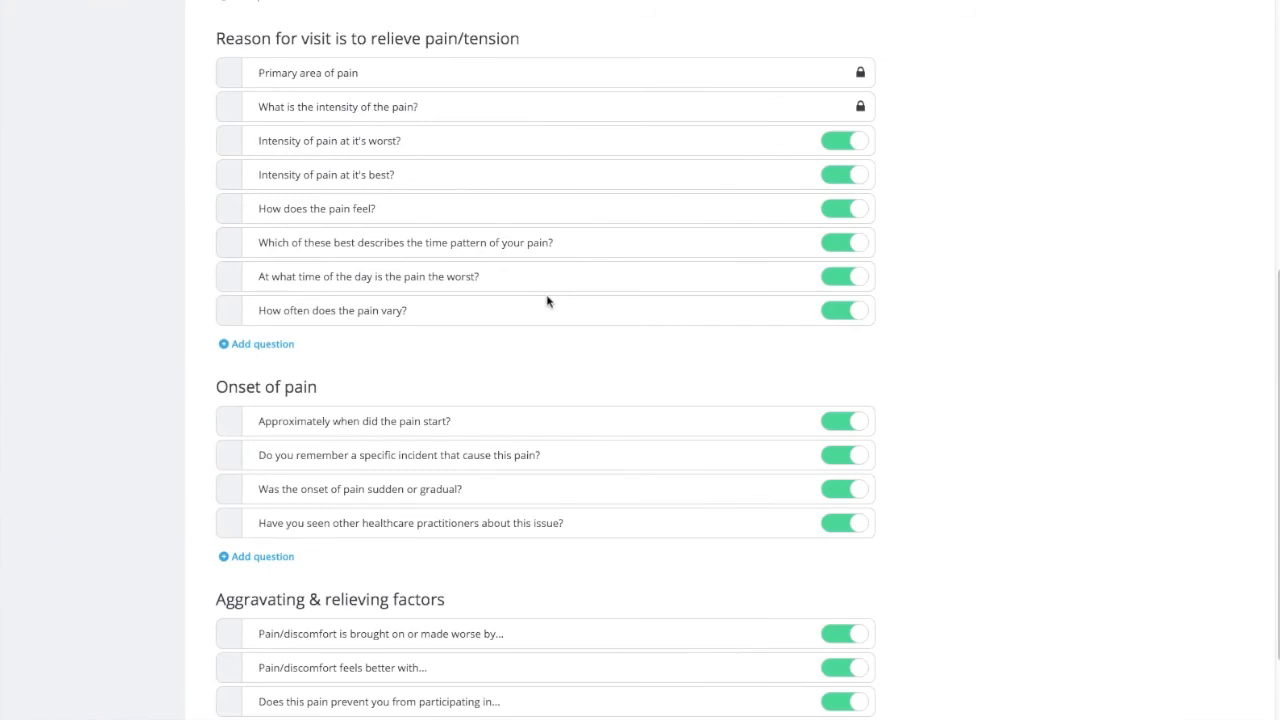
{"action": "scroll", "coordinate": [547, 301], "scroll_direction": "down", "scroll_amount": 1}
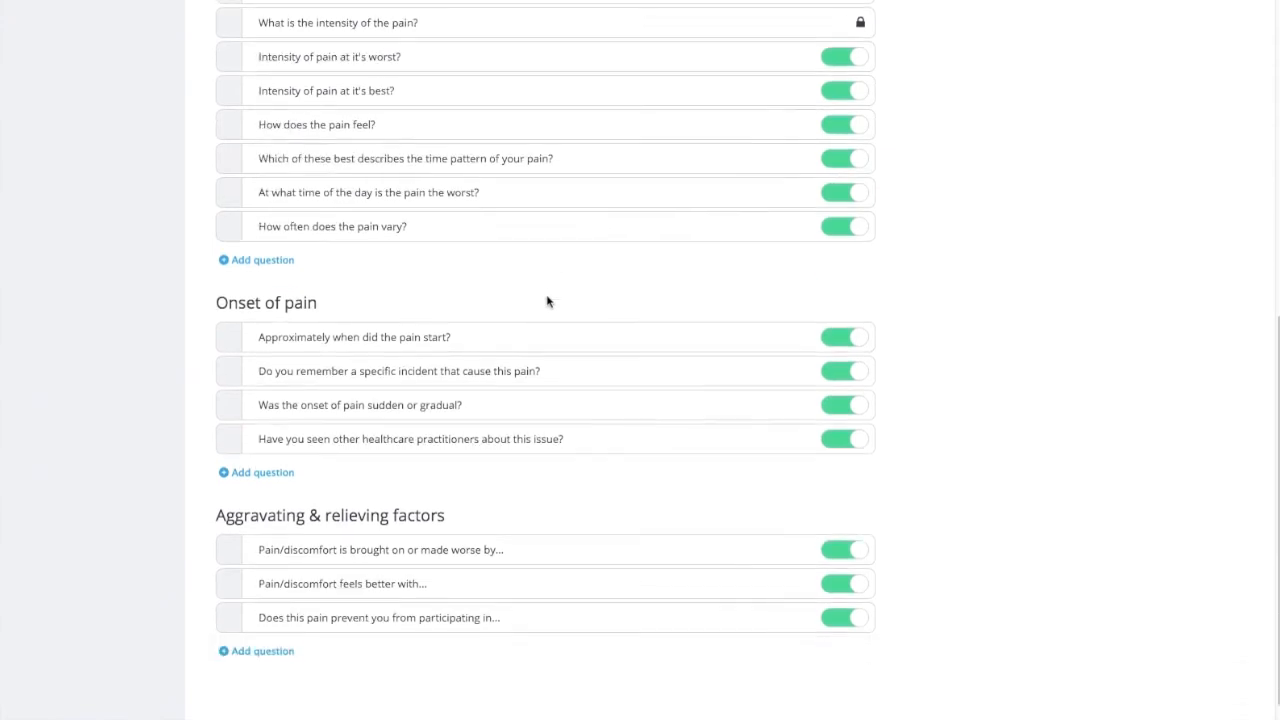
{"action": "scroll", "coordinate": [547, 301], "scroll_direction": "up", "scroll_amount": 1}
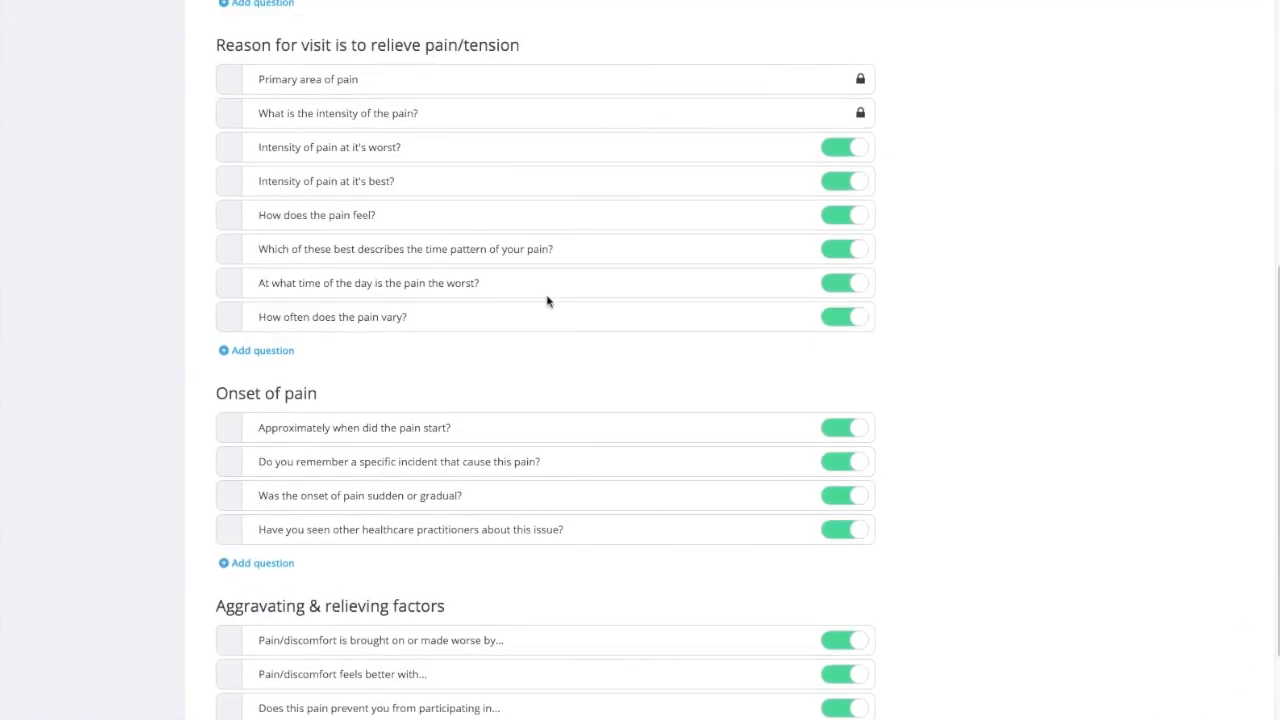
{"action": "scroll", "coordinate": [547, 301], "scroll_direction": "up", "scroll_amount": 2}
{"action": "scroll", "coordinate": [549, 297], "scroll_direction": "up", "scroll_amount": 3}
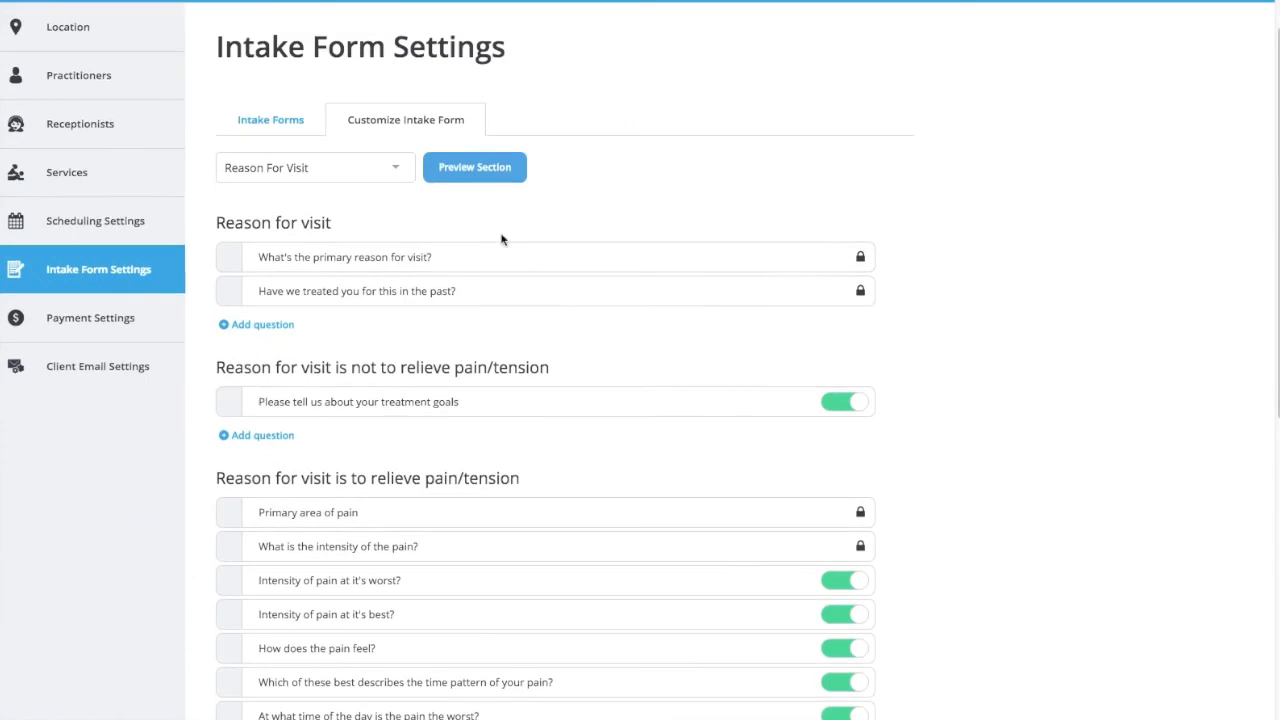
Open the Conditions section and look through its lists of health conditions.
{"action": "left_click", "coordinate": [399, 170]}
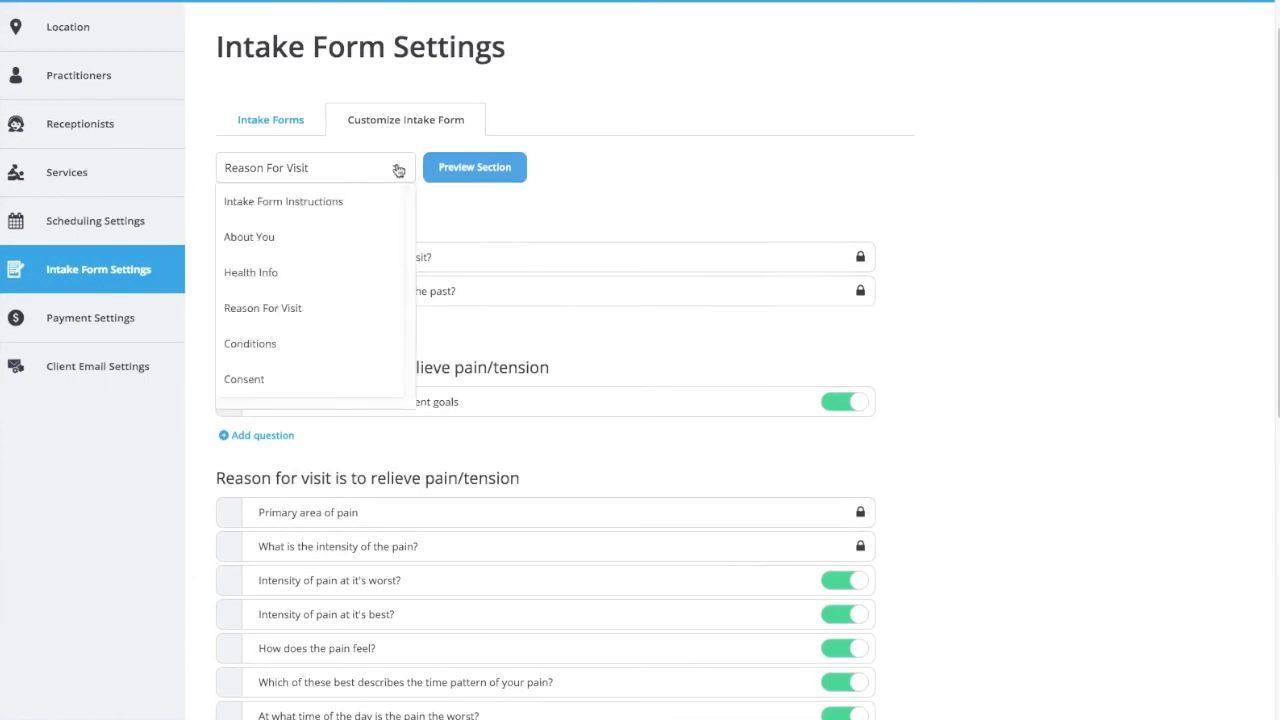
{"action": "left_click", "coordinate": [353, 345]}
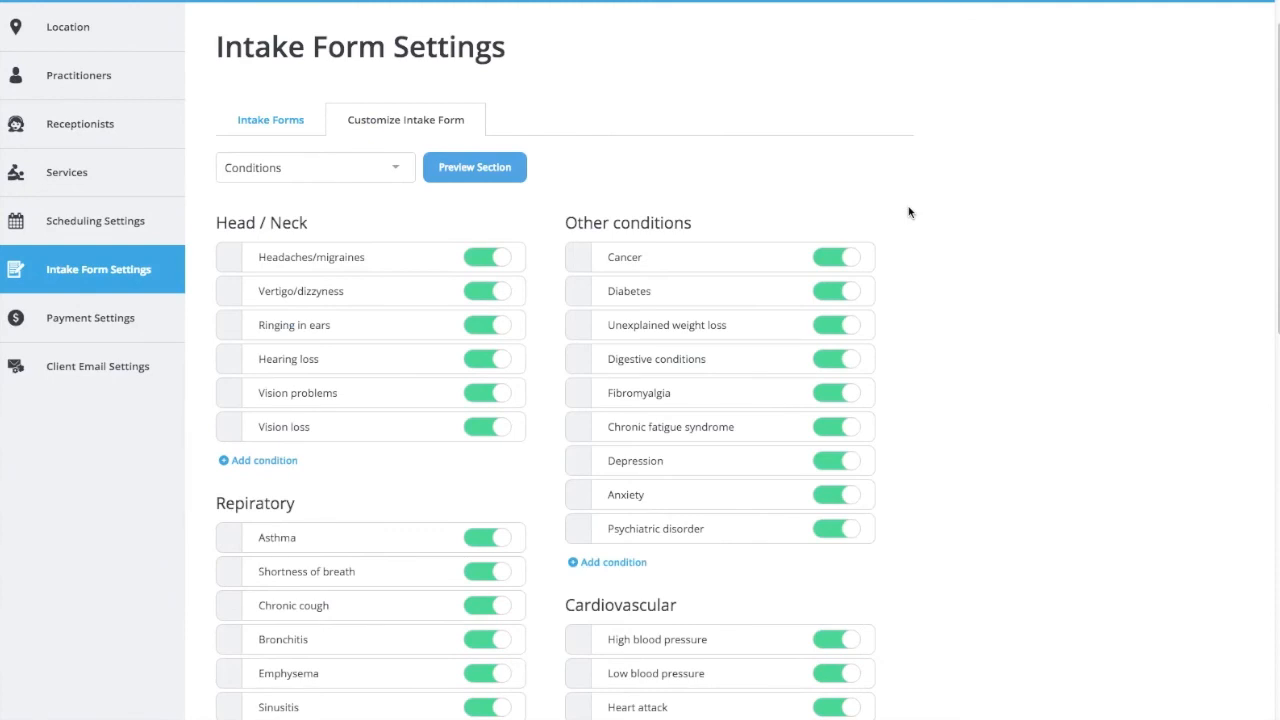
{"action": "scroll", "coordinate": [909, 212], "scroll_direction": "down", "scroll_amount": 2}
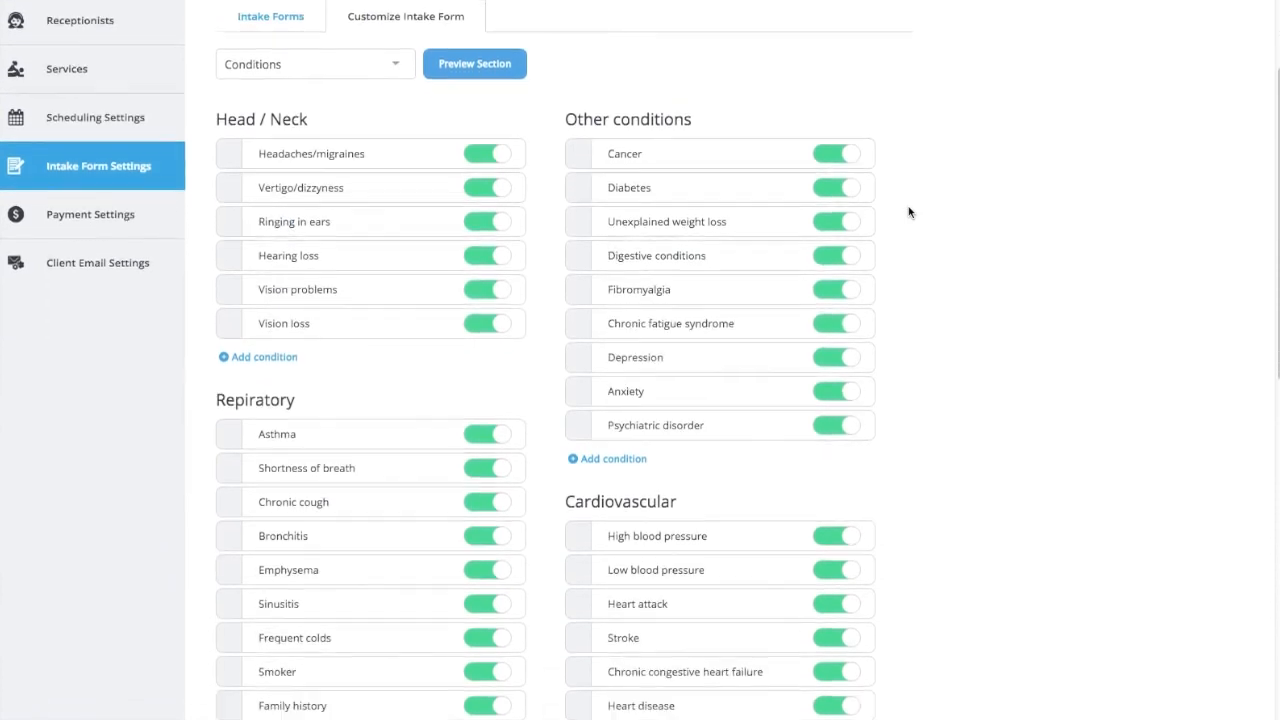
{"action": "scroll", "coordinate": [909, 212], "scroll_direction": "down", "scroll_amount": 5}
{"action": "scroll", "coordinate": [909, 212], "scroll_direction": "up", "scroll_amount": 4}
{"action": "scroll", "coordinate": [909, 212], "scroll_direction": "up", "scroll_amount": 4}
Open the Consent section of the intake form to view its consent text.
{"action": "left_click", "coordinate": [345, 220]}
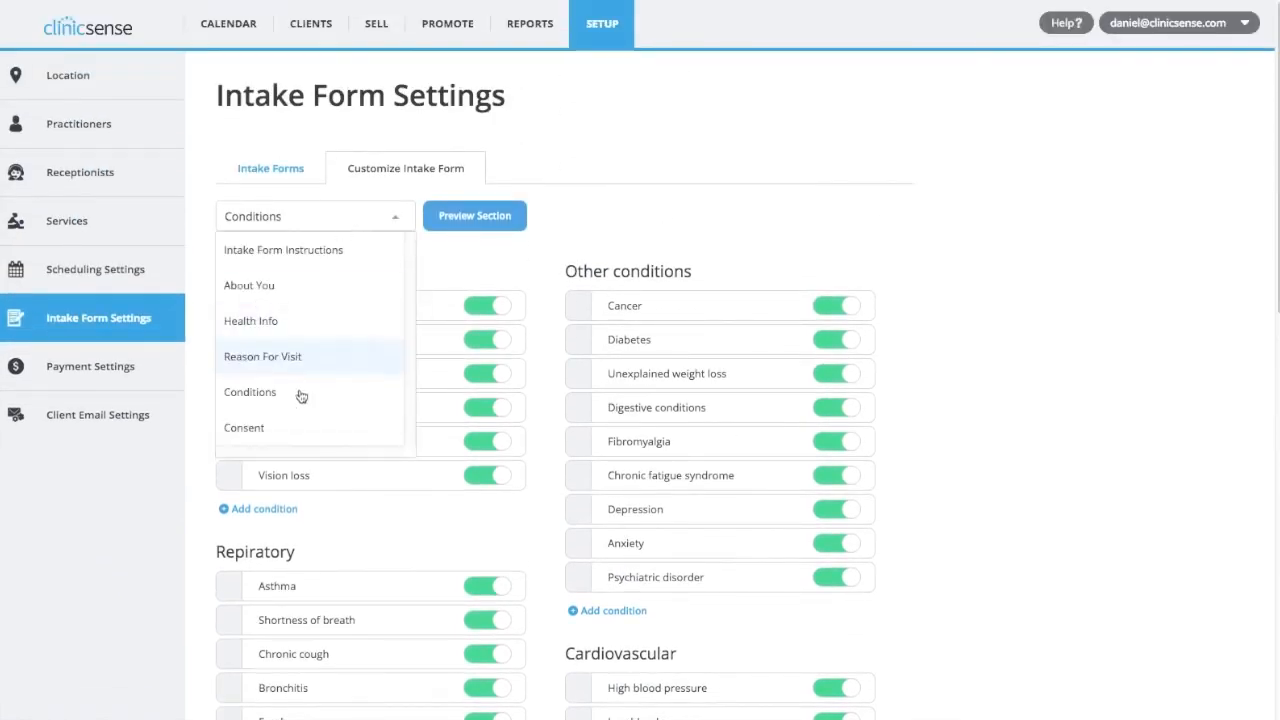
{"action": "left_click", "coordinate": [298, 425]}
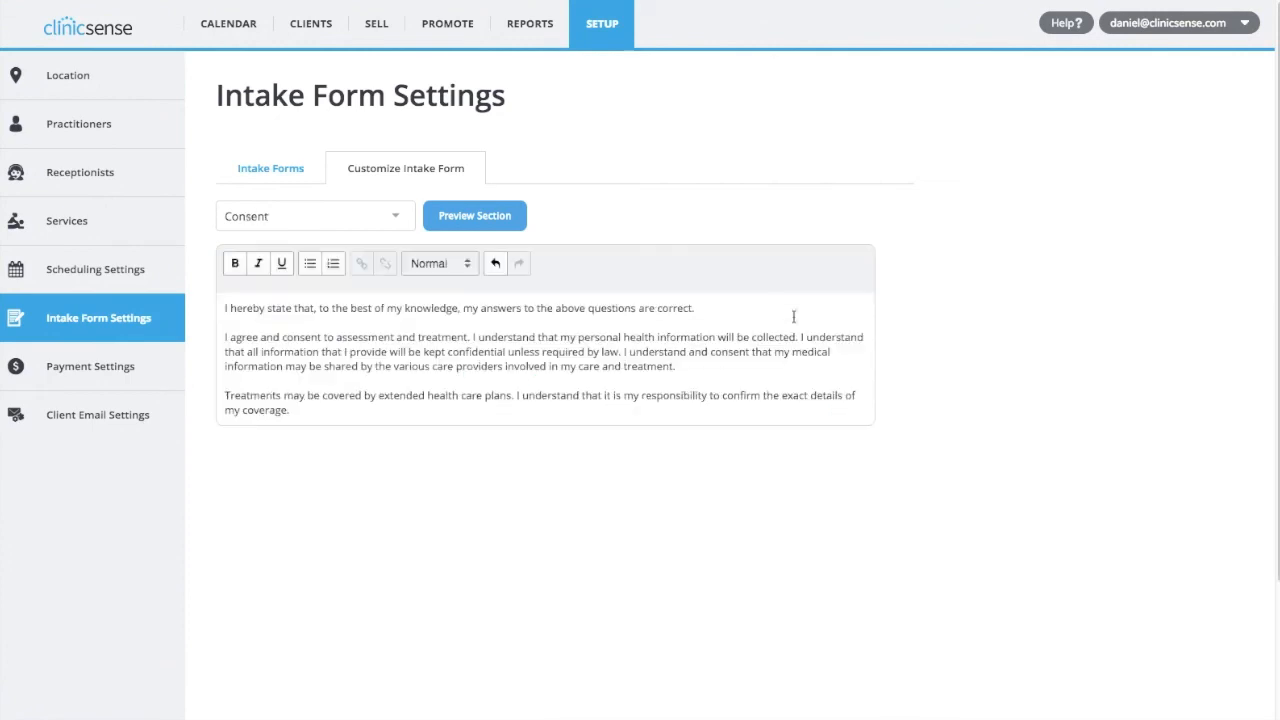